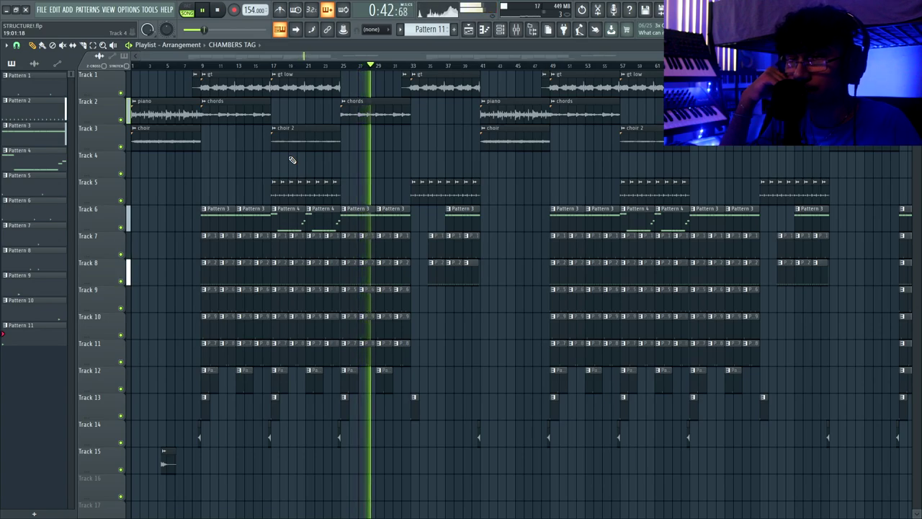
Stop playback, select the piano and choir clips in bars 1 to 9, and audition the intro.
{"action": "key", "text": "space"}
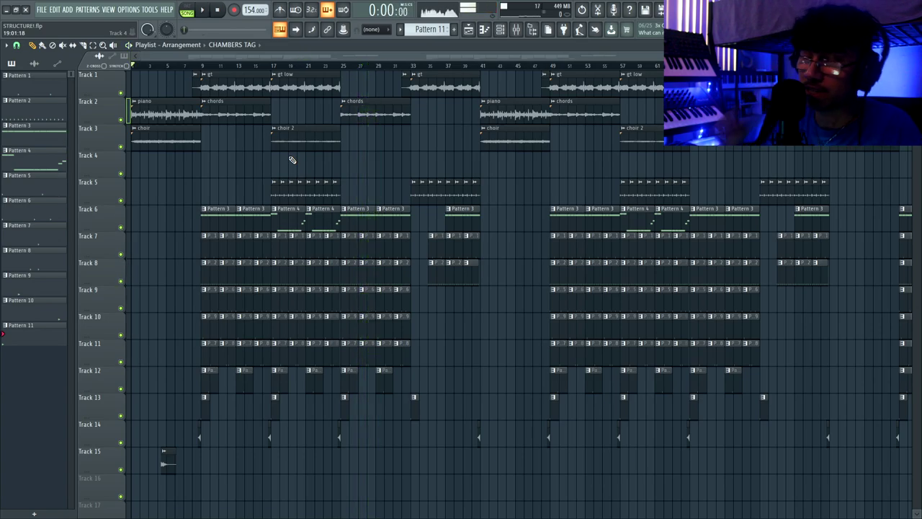
{"action": "scroll", "coordinate": [124, 141], "scroll_direction": "up", "scroll_amount": 3}
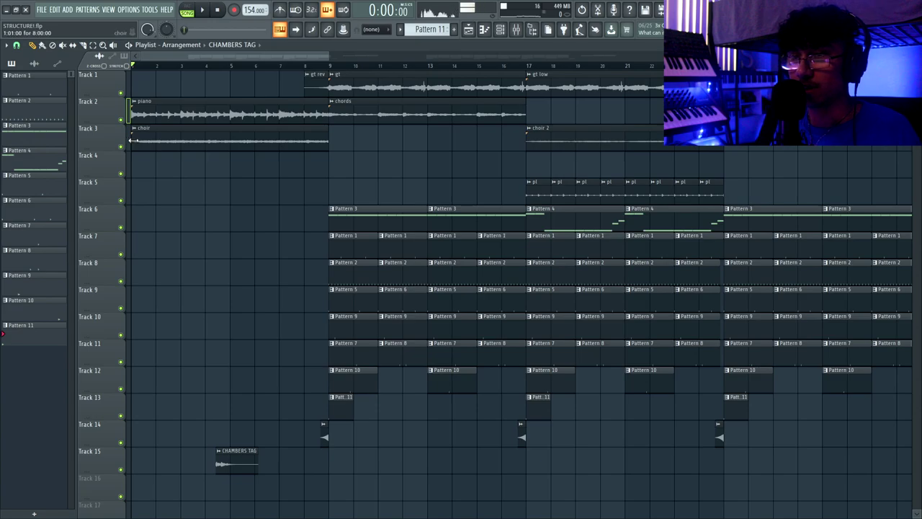
{"action": "left_click_drag", "start_coordinate": [144, 90], "coordinate": [330, 190]}
{"action": "key", "text": "space"}
{"action": "key", "text": "space"}
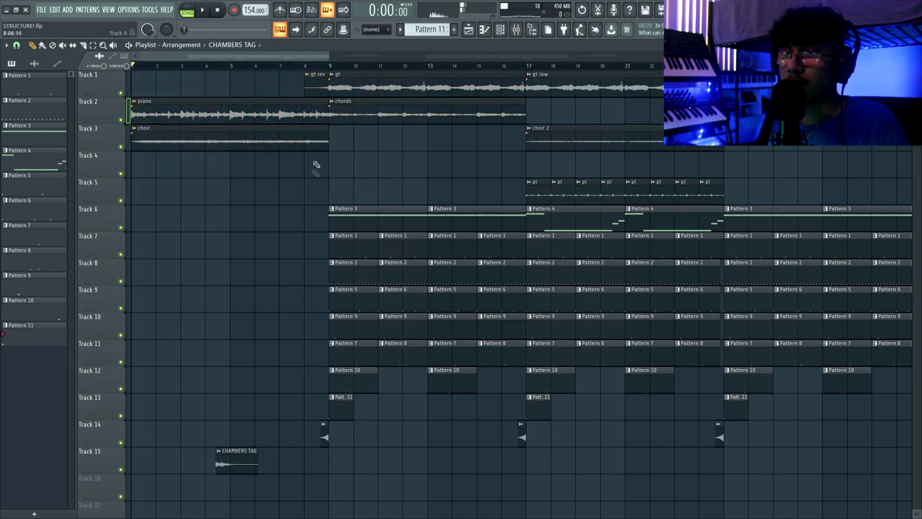
Audition the intro with the choir on Track 3 soloed, adding the piano on Track 2.
{"action": "left_click_drag", "start_coordinate": [297, 61], "coordinate": [241, 74]}
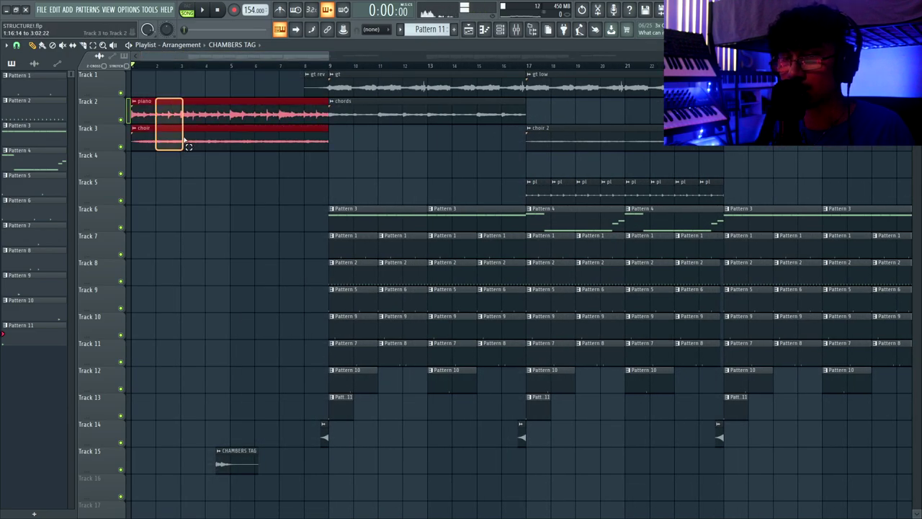
{"action": "right_click", "coordinate": [121, 147]}
{"action": "key", "text": "space"}
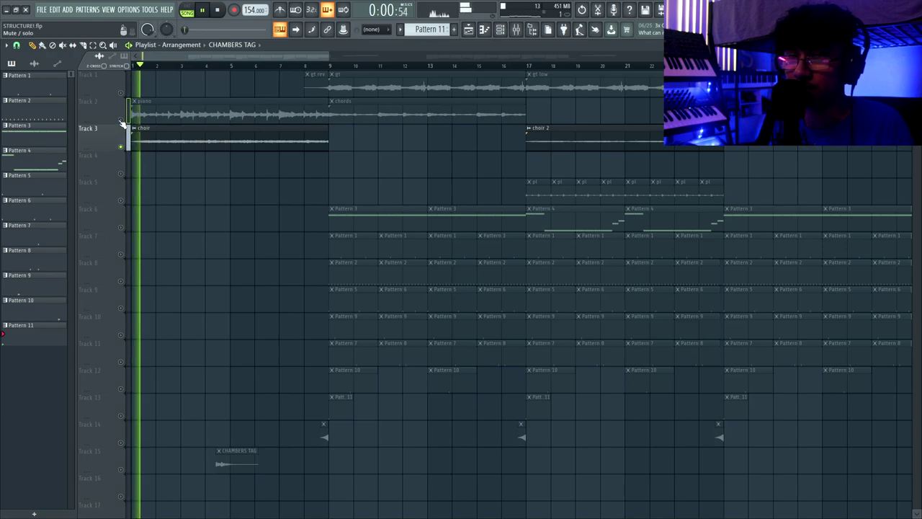
{"action": "left_click", "coordinate": [121, 120]}
Solo Track 1 and audition the gt rev clip from bar 8 into bar 9.
{"action": "left_click", "coordinate": [305, 66]}
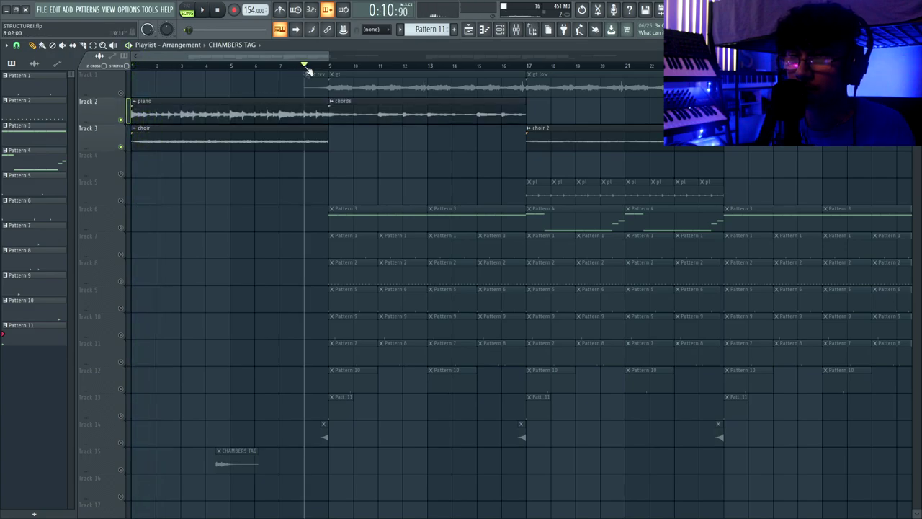
{"action": "right_click", "coordinate": [124, 94]}
{"action": "key", "text": "space"}
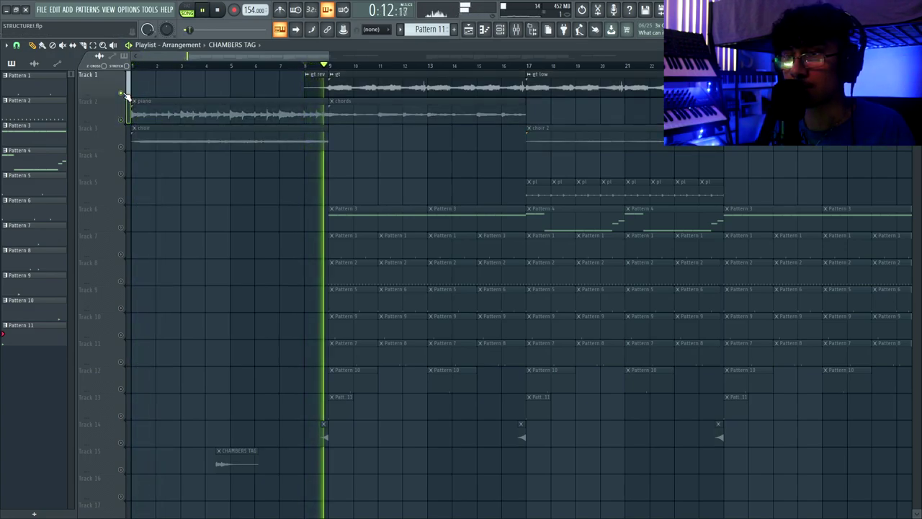
{"action": "key", "text": "space"}
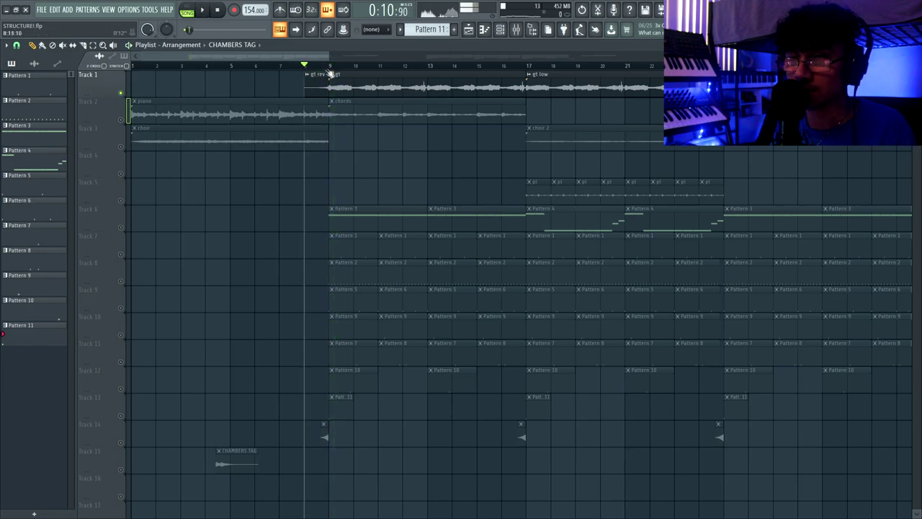
Solo Track 2, add Track 1 back in, and audition the chords together with the gt clip after bar 9.
{"action": "right_click", "coordinate": [121, 118]}
{"action": "key", "text": "space"}
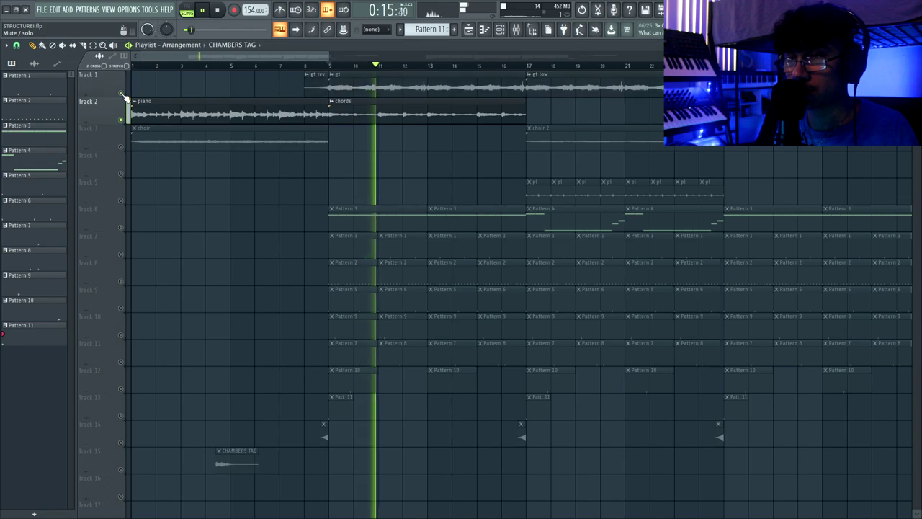
{"action": "left_click", "coordinate": [121, 93]}
{"action": "scroll", "coordinate": [188, 124], "scroll_direction": "down", "scroll_amount": 4}
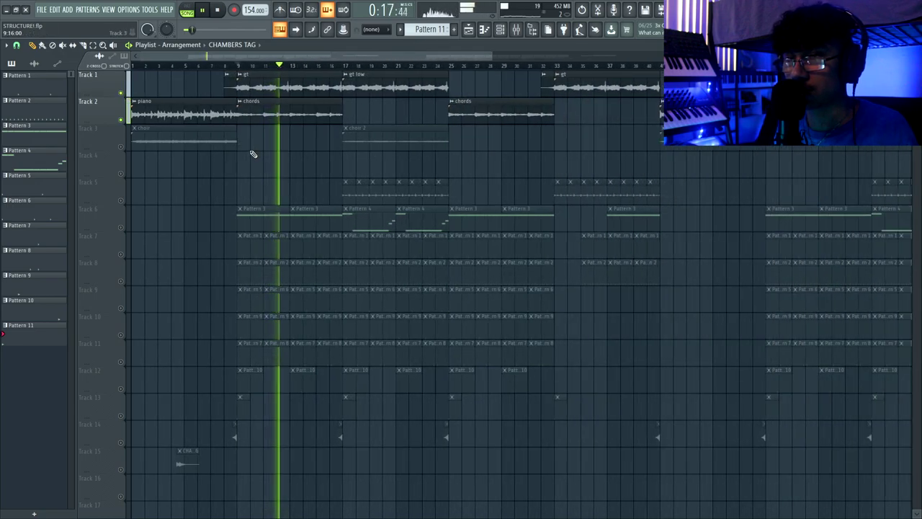
{"action": "key", "text": "space"}
Re-enable all tracks, select the pattern clips on Tracks 6 to 14 in bars 9 to 17, and audition from bar 8.
{"action": "right_click", "coordinate": [121, 93]}
{"action": "right_click", "coordinate": [121, 93]}
{"action": "left_click_drag", "start_coordinate": [229, 205], "coordinate": [332, 425]}
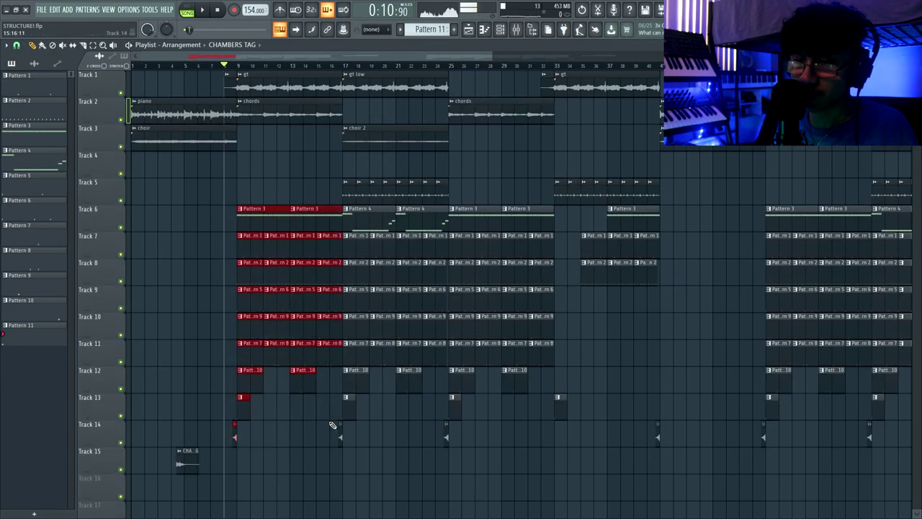
{"action": "key", "text": "space"}
{"action": "left_click", "coordinate": [288, 185]}
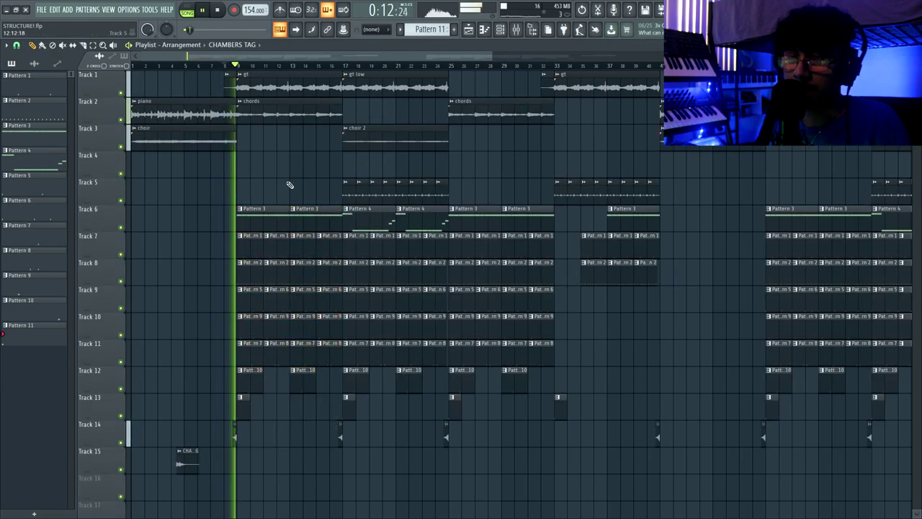
{"action": "scroll", "coordinate": [288, 185], "scroll_direction": "up", "scroll_amount": 2}
{"action": "scroll", "coordinate": [288, 186], "scroll_direction": "down", "scroll_amount": 2}
{"action": "key", "text": "space"}
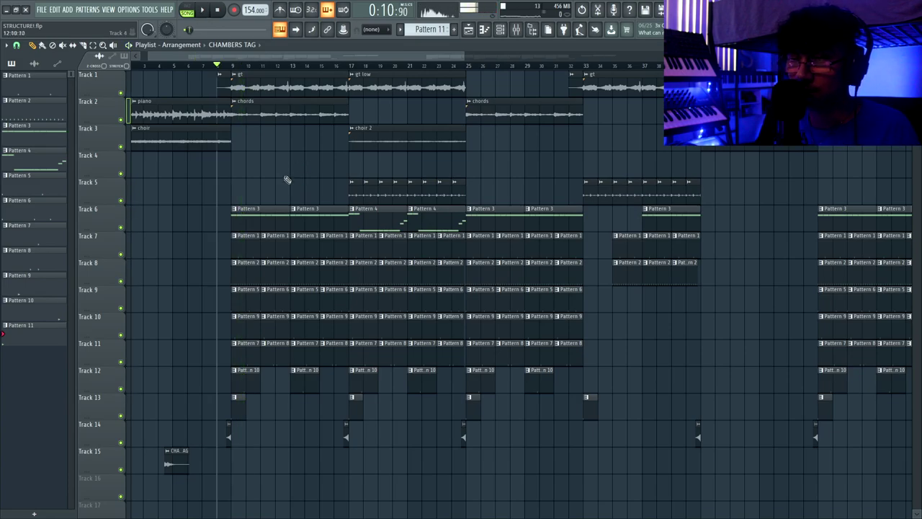
Highlight the gt and gt low clips and audition the transition into bar 17 and the part from bar 23.
{"action": "left_click_drag", "start_coordinate": [373, 174], "coordinate": [447, 173]}
{"action": "left_click_drag", "start_coordinate": [235, 74], "coordinate": [465, 80]}
{"action": "left_click", "coordinate": [335, 66]}
{"action": "key", "text": "space"}
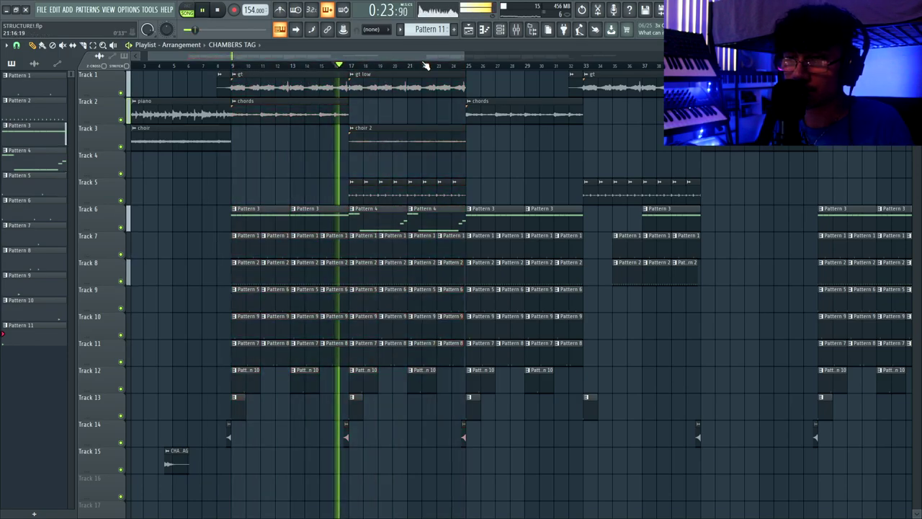
{"action": "left_click", "coordinate": [439, 65]}
{"action": "scroll", "coordinate": [476, 66], "scroll_direction": "right", "scroll_amount": 5}
{"action": "key", "text": "space"}
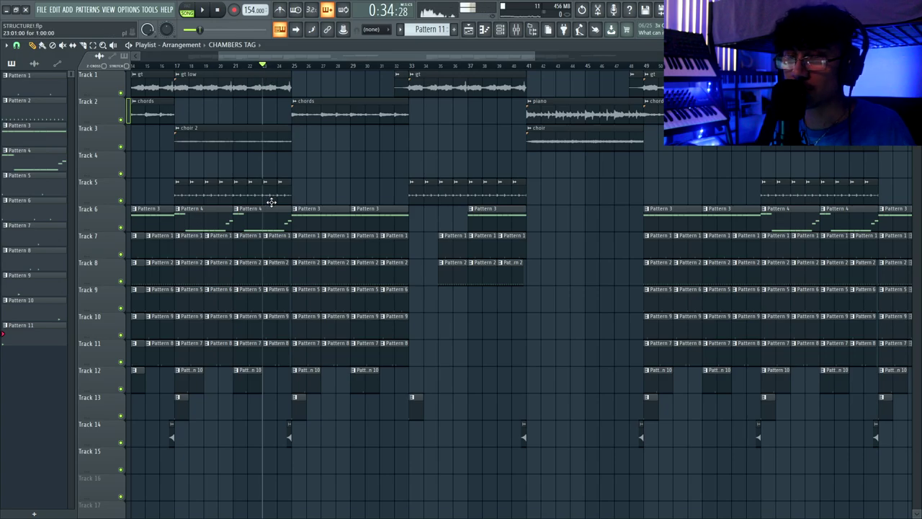
Audition the transition into the chords section that starts at bar 25.
{"action": "scroll", "coordinate": [240, 144], "scroll_direction": "down", "scroll_amount": 3}
{"action": "scroll", "coordinate": [262, 129], "scroll_direction": "up", "scroll_amount": 3}
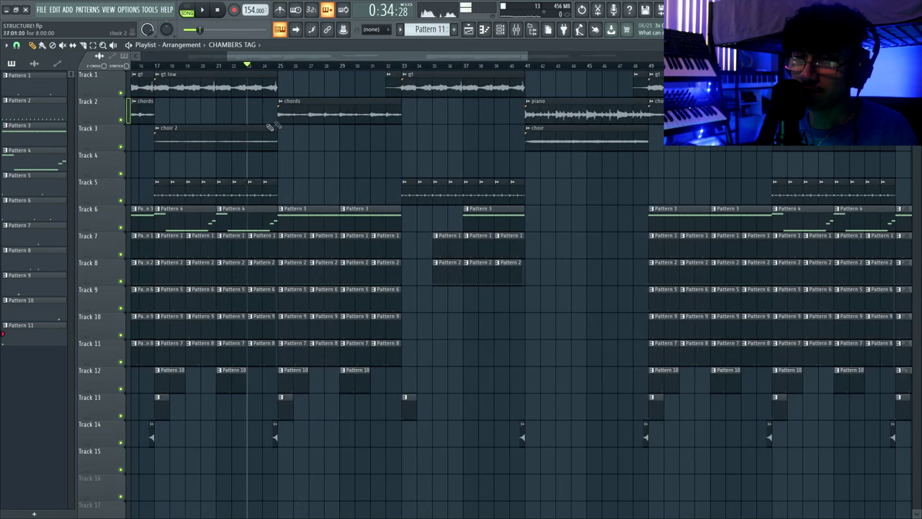
{"action": "key", "text": "space"}
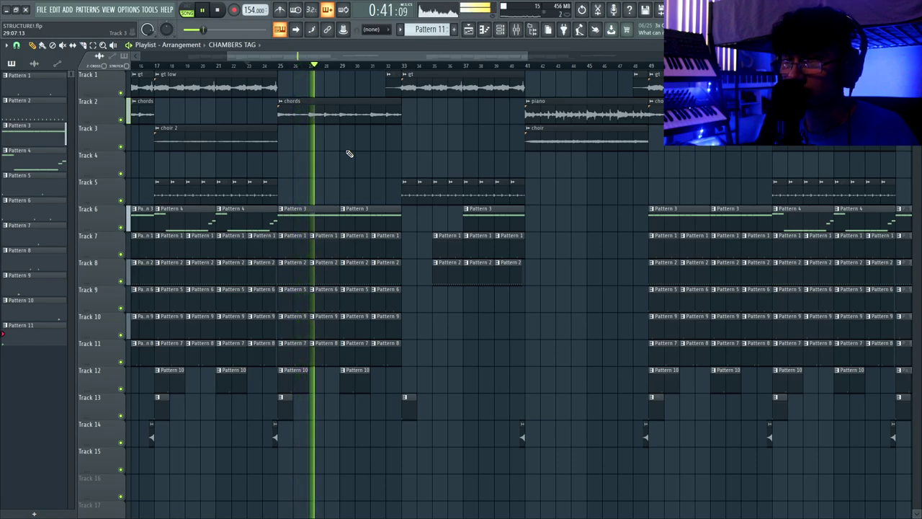
{"action": "key", "text": "space"}
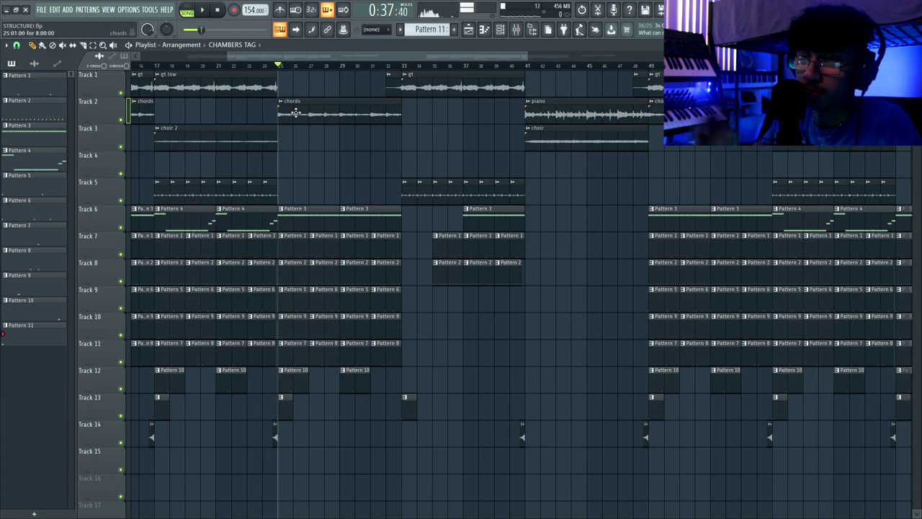
Audition the breakdown in bars 33 to 41 and select the Track 13 pattern clip at bar 33.
{"action": "key", "text": "space"}
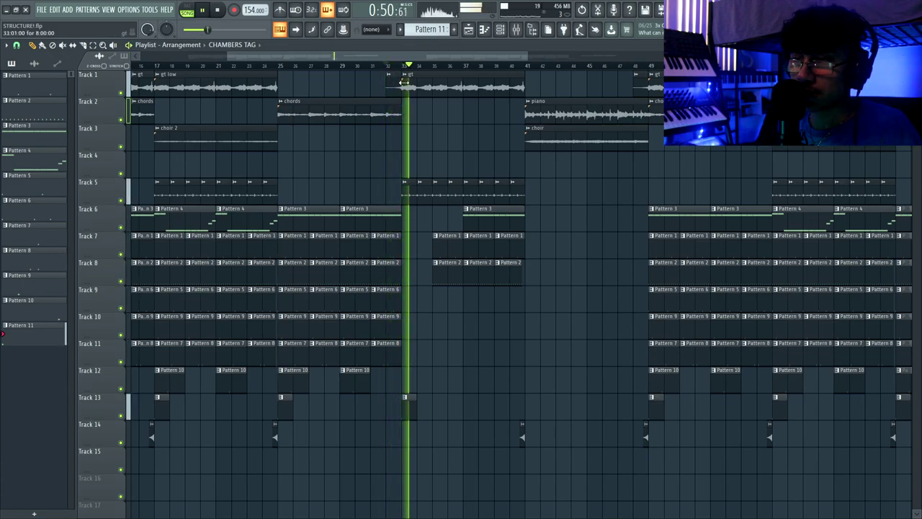
{"action": "key", "text": "space"}
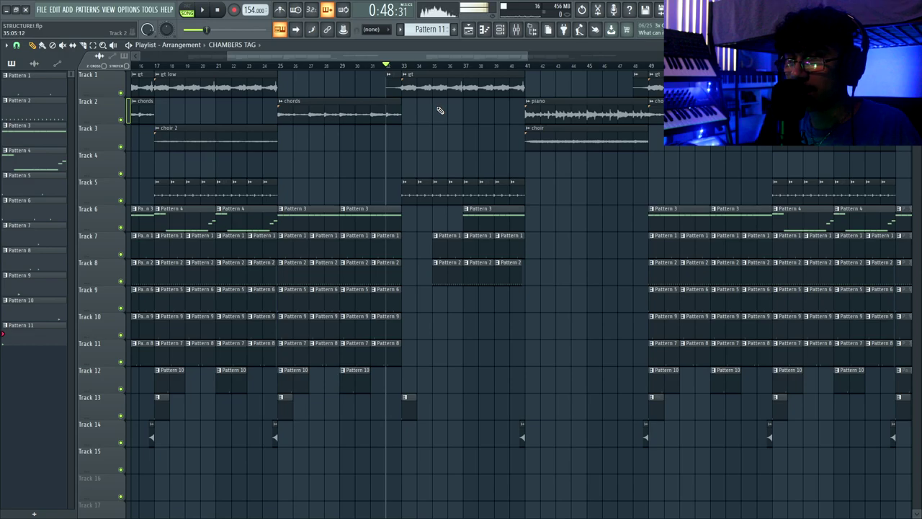
{"action": "left_click_drag", "start_coordinate": [522, 286], "coordinate": [415, 421]}
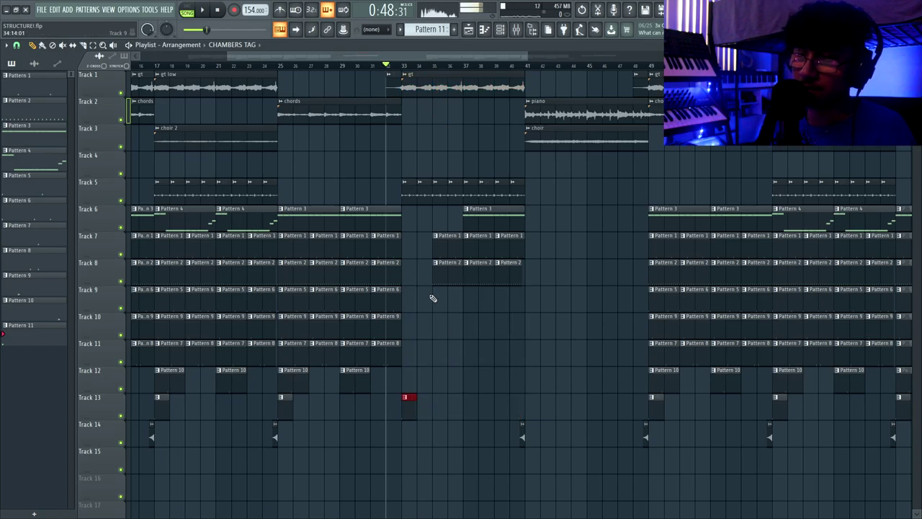
{"action": "key", "text": "space"}
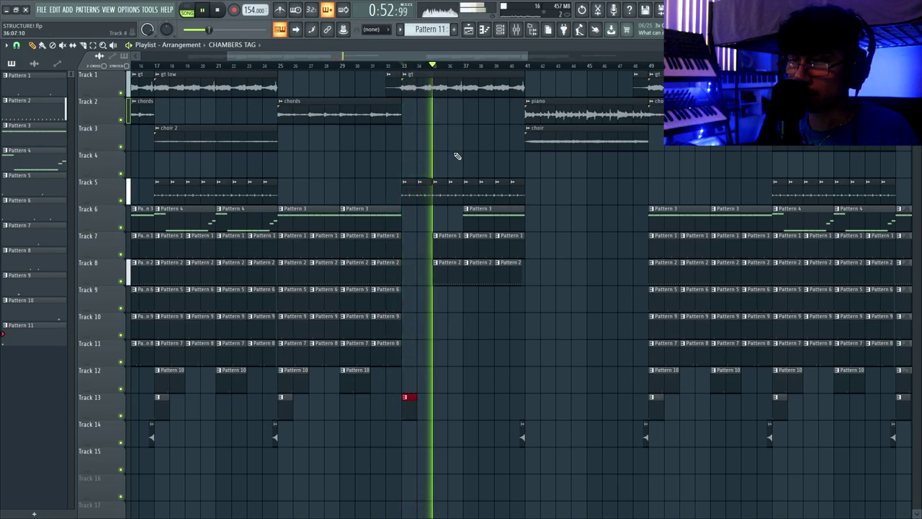
{"action": "scroll", "coordinate": [455, 156], "scroll_direction": "down", "scroll_amount": 2}
{"action": "key", "text": "space"}
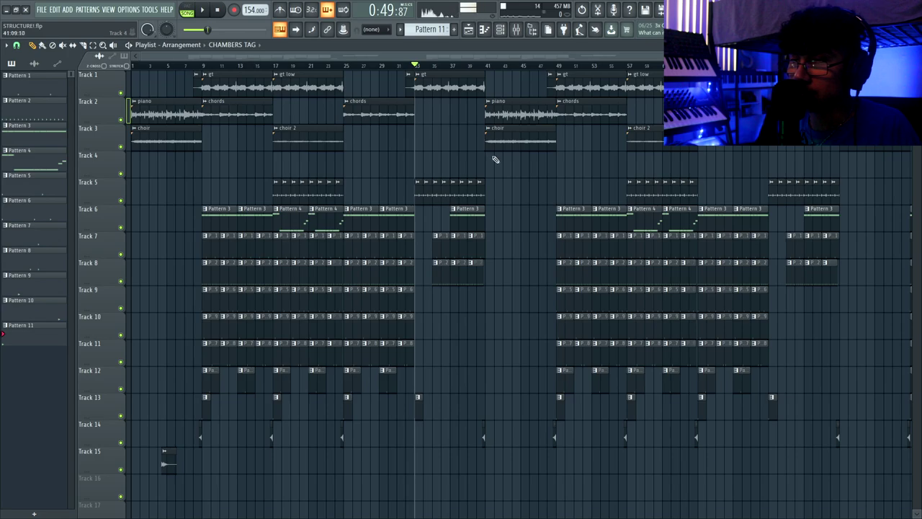
Box-select the clips around the second piano and choir section and audition it from bar 41.
{"action": "left_click_drag", "start_coordinate": [355, 142], "coordinate": [562, 148]}
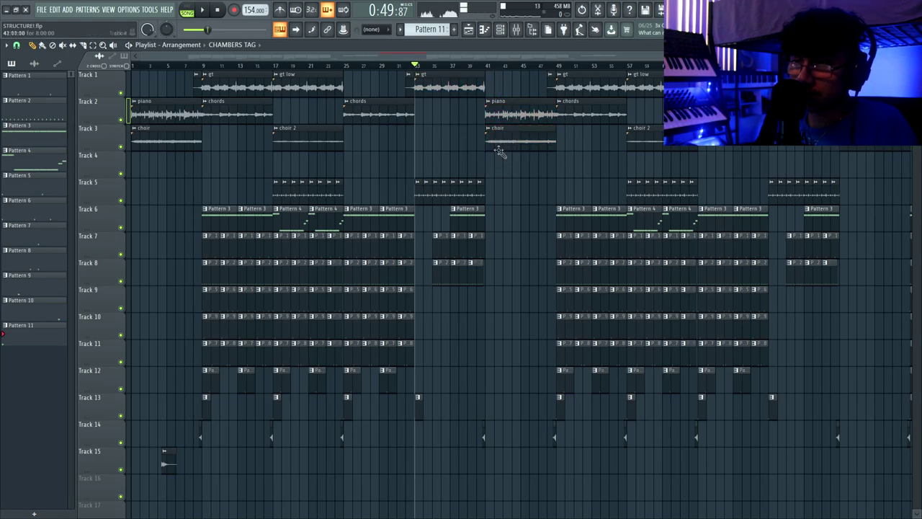
{"action": "left_click", "coordinate": [488, 66]}
{"action": "key", "text": "space"}
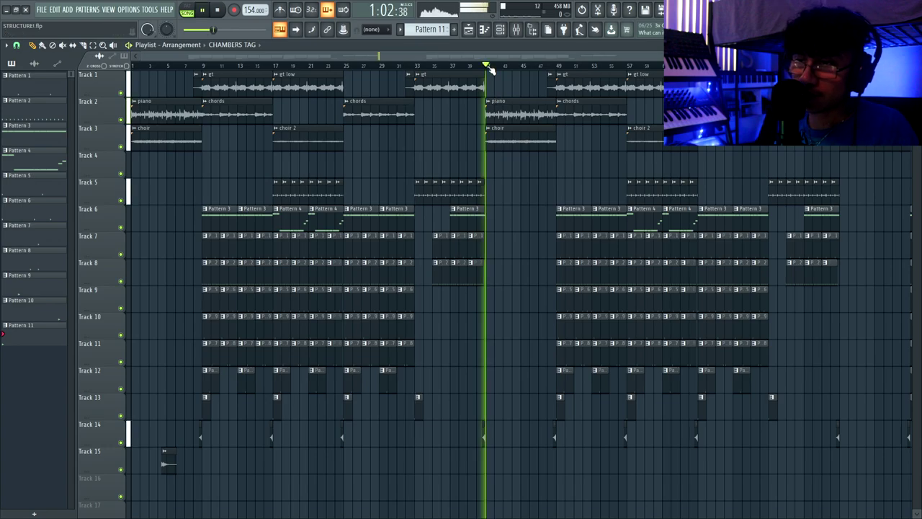
{"action": "scroll", "coordinate": [421, 90], "scroll_direction": "down", "scroll_amount": 2}
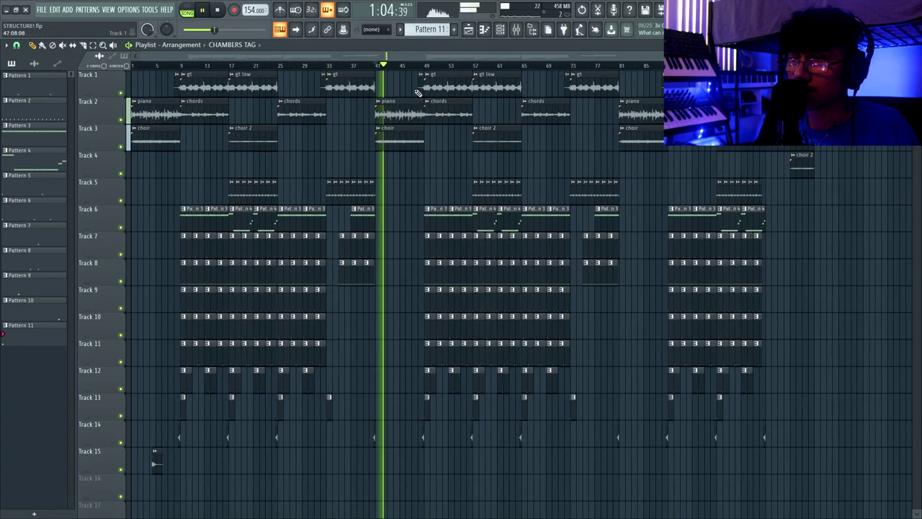
{"action": "key", "text": "space"}
Compare the repeating sections of the whole arrangement by box-selecting their clips one after another.
{"action": "left_click_drag", "start_coordinate": [415, 72], "coordinate": [181, 501]}
{"action": "left_click_drag", "start_coordinate": [430, 71], "coordinate": [514, 401]}
{"action": "left_click_drag", "start_coordinate": [545, 74], "coordinate": [651, 441]}
{"action": "left_click_drag", "start_coordinate": [681, 70], "coordinate": [754, 389]}
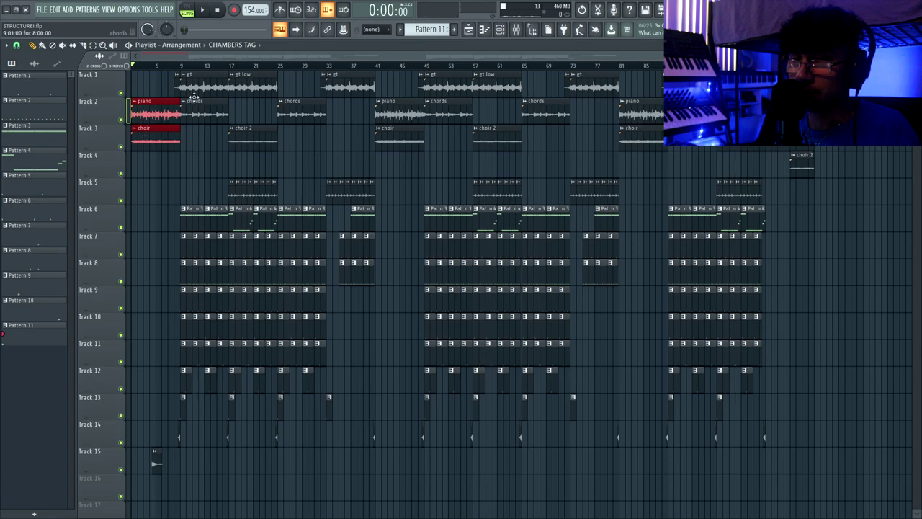
{"action": "left_click_drag", "start_coordinate": [306, 98], "coordinate": [415, 123]}
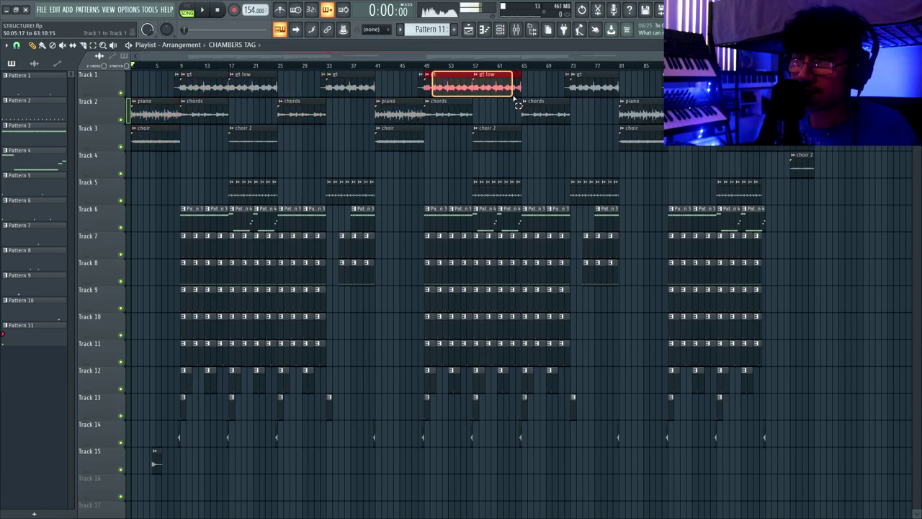
{"action": "left_click_drag", "start_coordinate": [526, 71], "coordinate": [660, 97]}
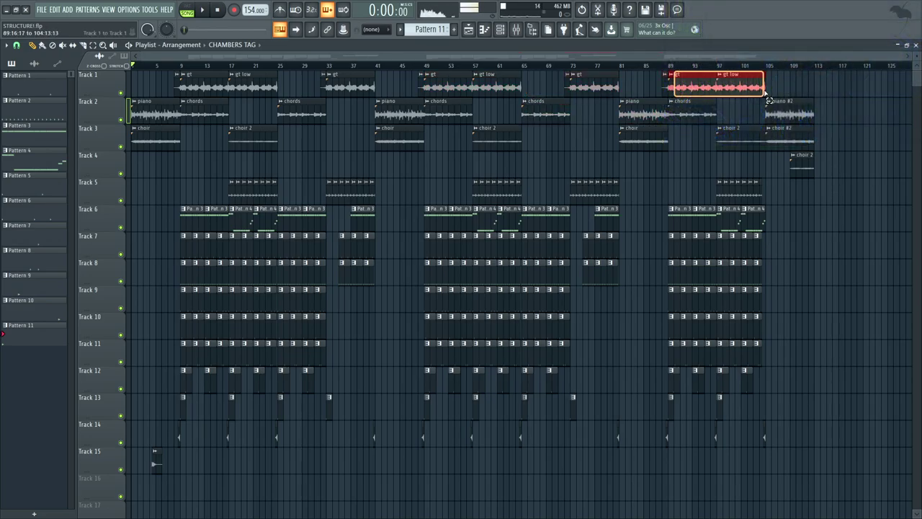
Audition the outro with the piano #2 and choir #2 clips from bar 105, including the choir 2 clip on Track 4.
{"action": "scroll", "coordinate": [834, 140], "scroll_direction": "up", "scroll_amount": 4}
{"action": "left_click_drag", "start_coordinate": [651, 72], "coordinate": [684, 95]}
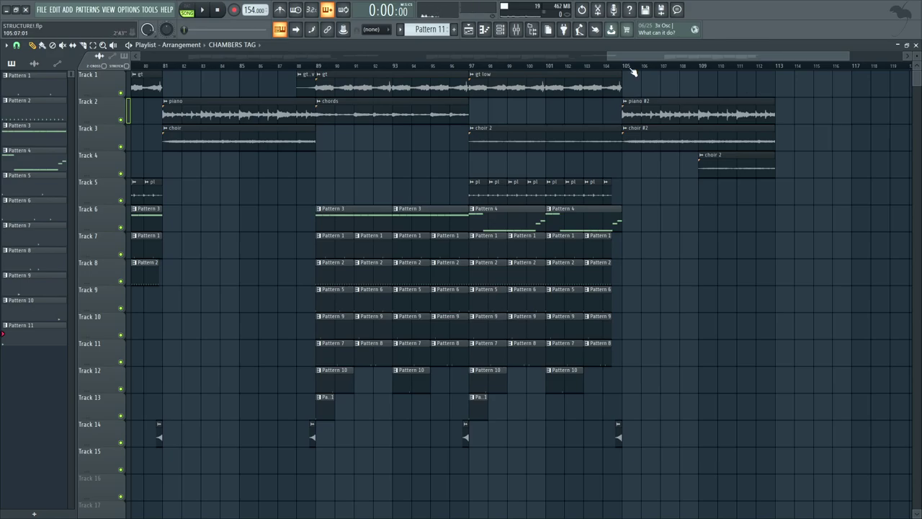
{"action": "key", "text": "space"}
{"action": "scroll", "coordinate": [641, 92], "scroll_direction": "down", "scroll_amount": 3}
{"action": "key", "text": "space"}
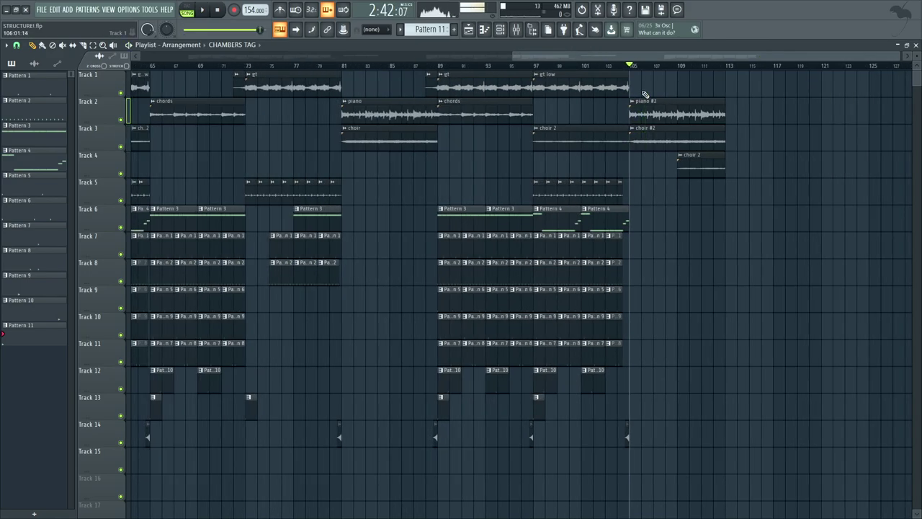
{"action": "left_click", "coordinate": [704, 66]}
{"action": "key", "text": "space"}
{"action": "scroll", "coordinate": [691, 86], "scroll_direction": "down", "scroll_amount": 4}
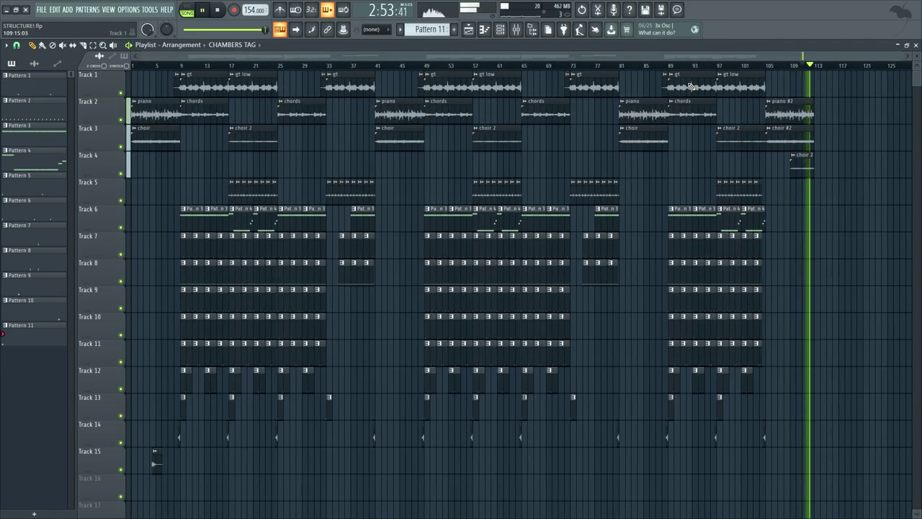